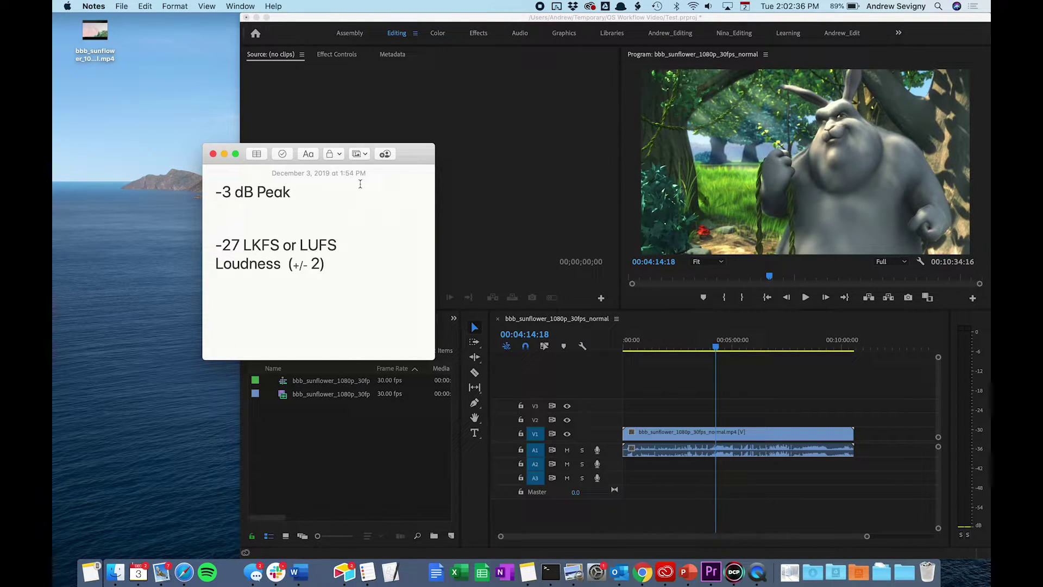
# Move the Notes window with the -3 dB Peak and -27 LKFS targets to the lower left, beside Premiere Pro
pyautogui.moveTo(421, 156); pyautogui.dragTo(337, 252)
pyautogui.click(307, 458)
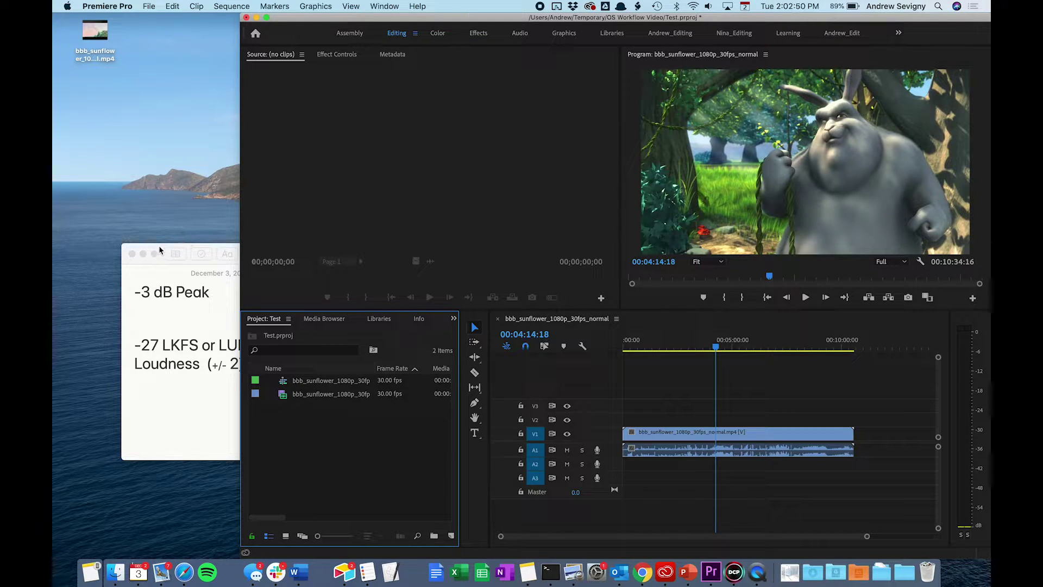
pyautogui.moveTo(162, 251); pyautogui.dragTo(133, 267)
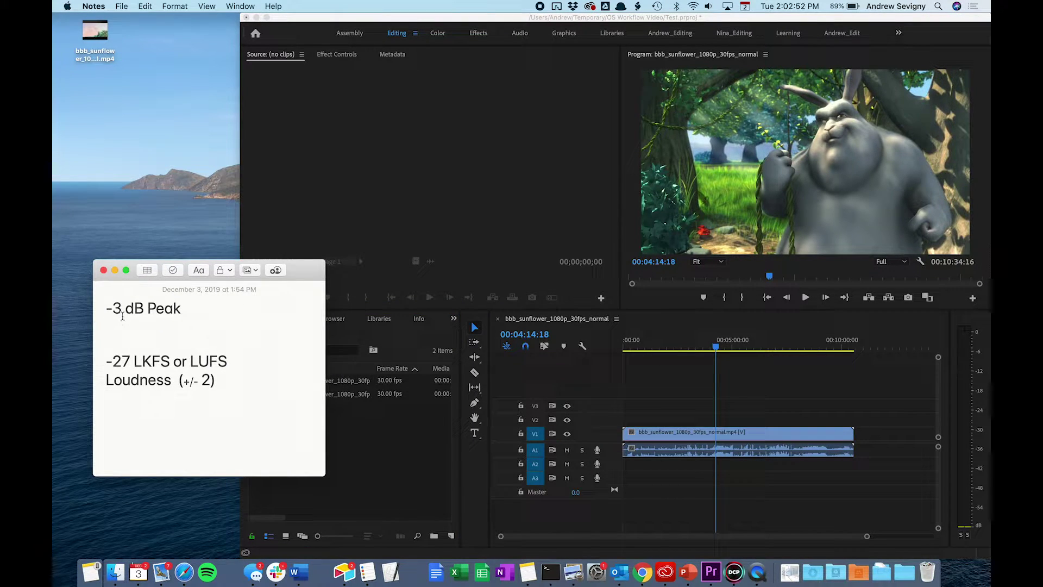
# Play the sequence from about 00:01:10 and stop it at 00:01:16:25
pyautogui.click(865, 413)
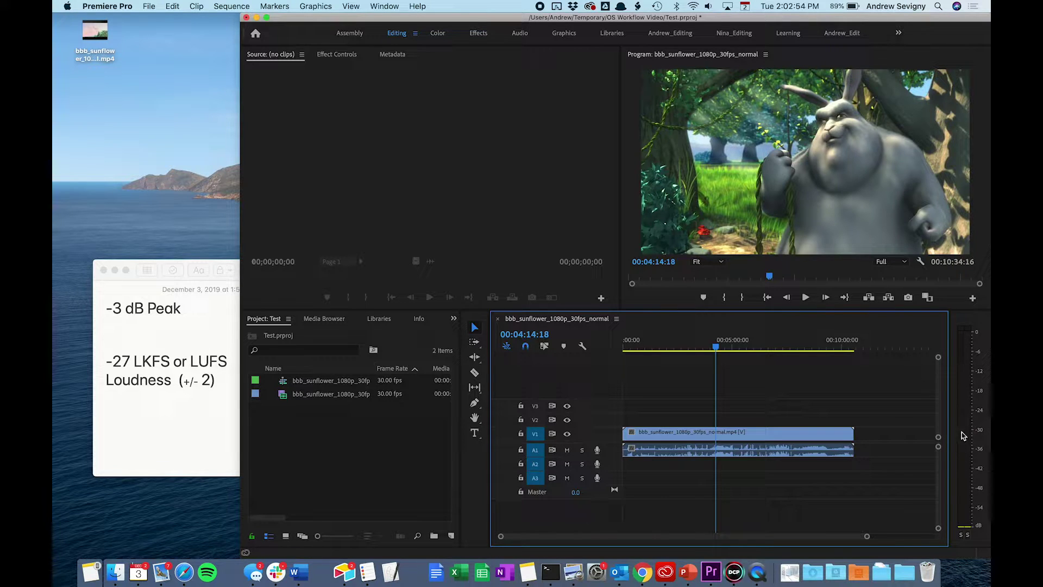
pyautogui.click(650, 348)
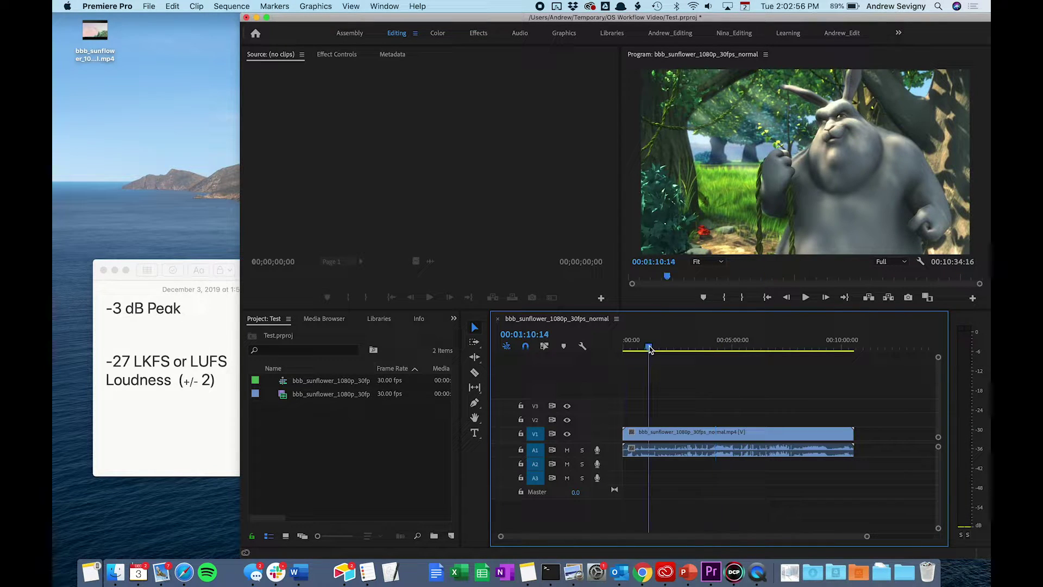
pyautogui.press('space')
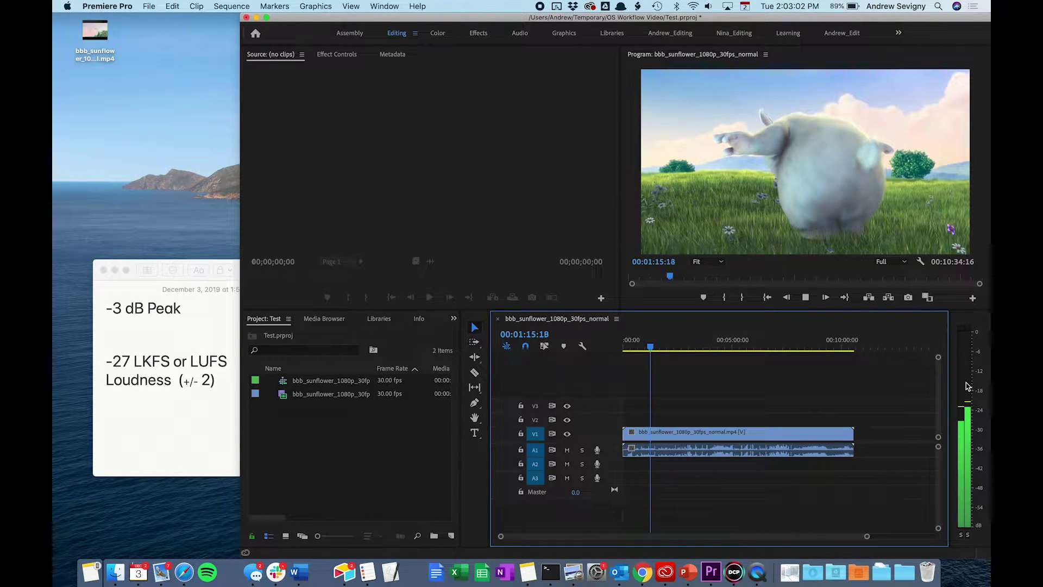
pyautogui.press('space')
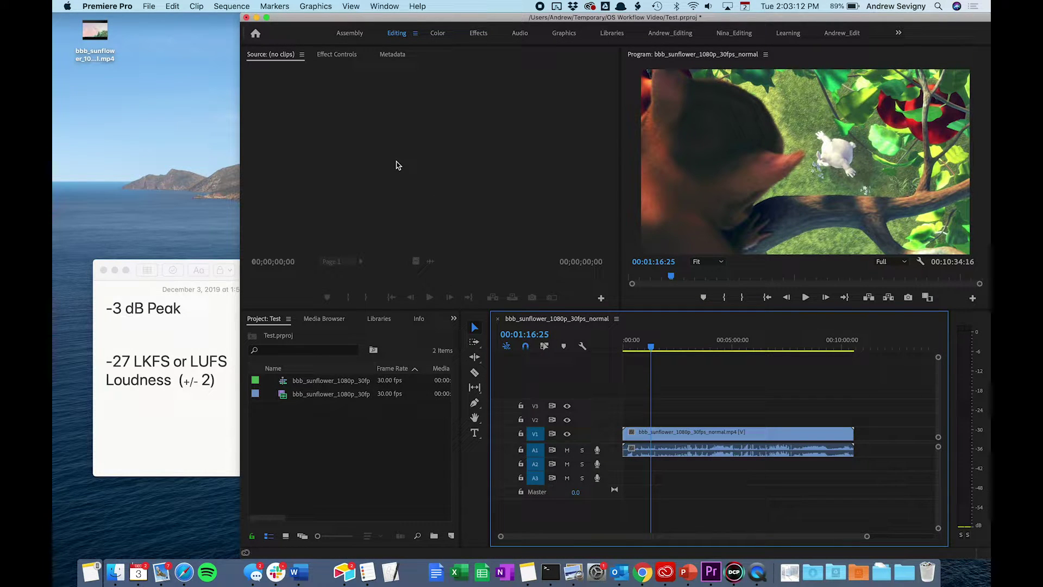
pyautogui.click(382, 7)
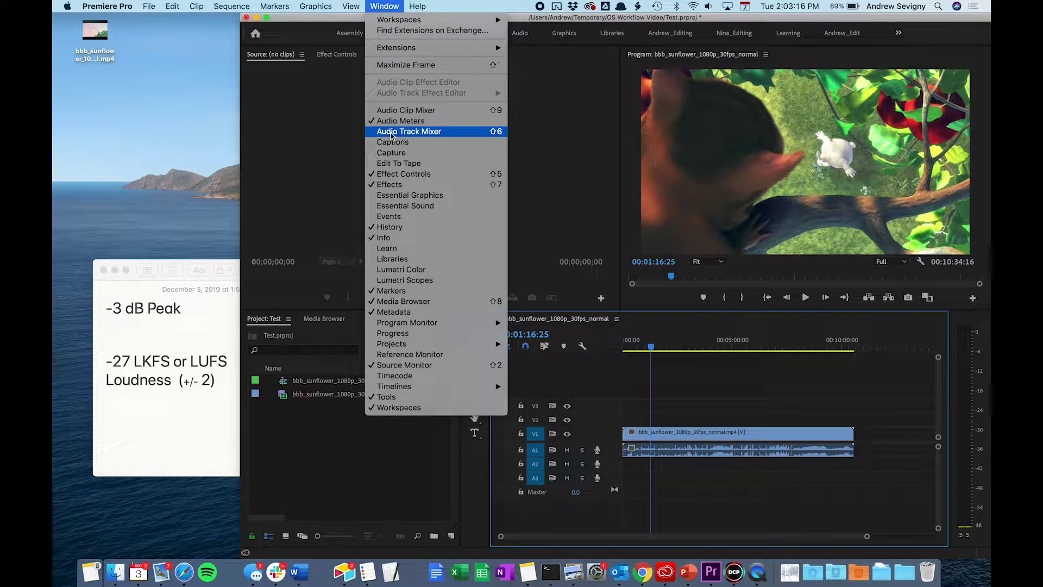
# Show the Audio Track Mixer with effects and sends collapsed so the faders are visible
pyautogui.click(434, 133)
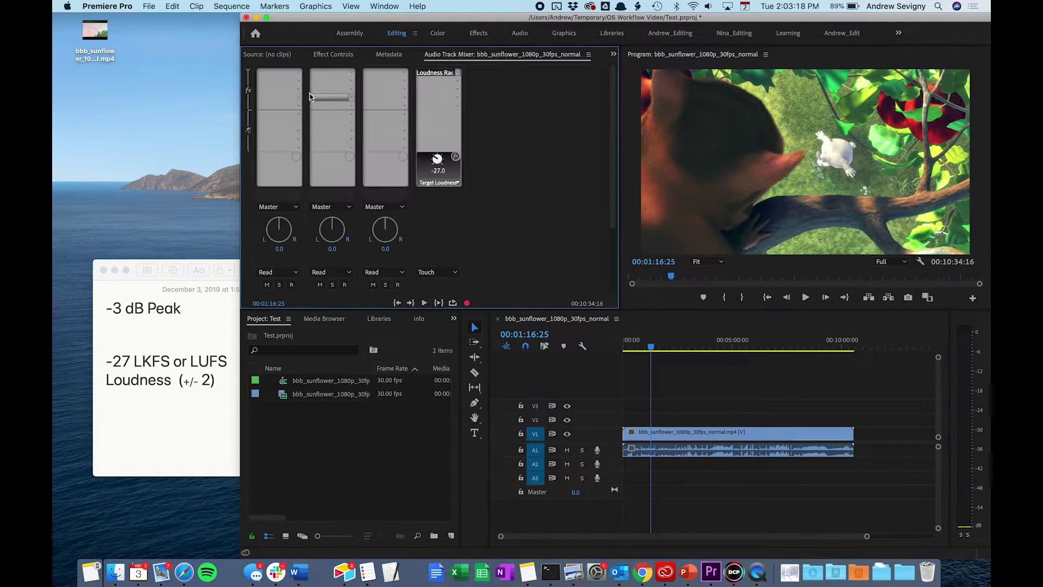
pyautogui.click(247, 71)
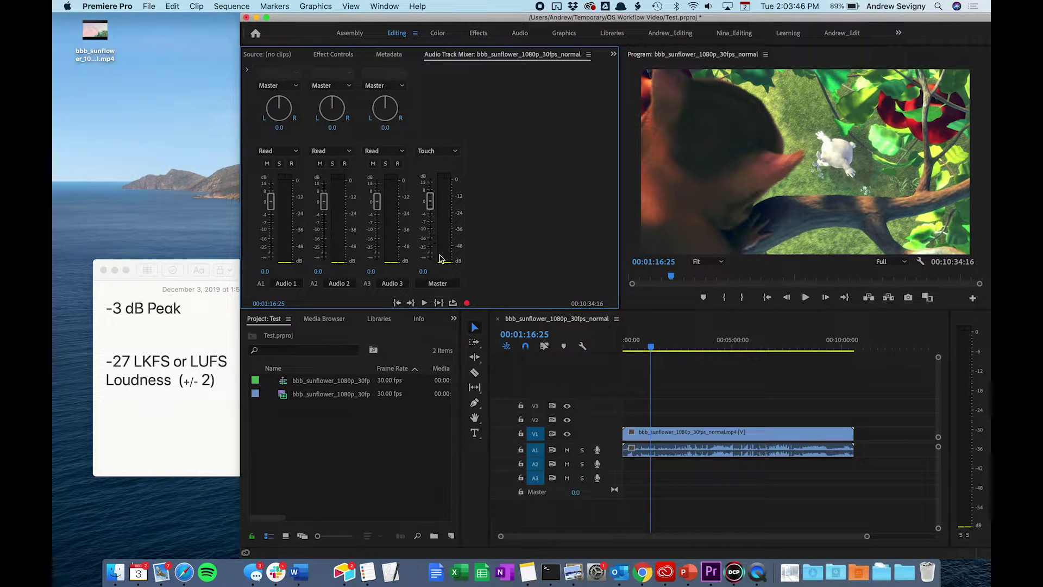
# Remove the existing Loudness Radar from the Master track's effect slot
pyautogui.click(247, 74)
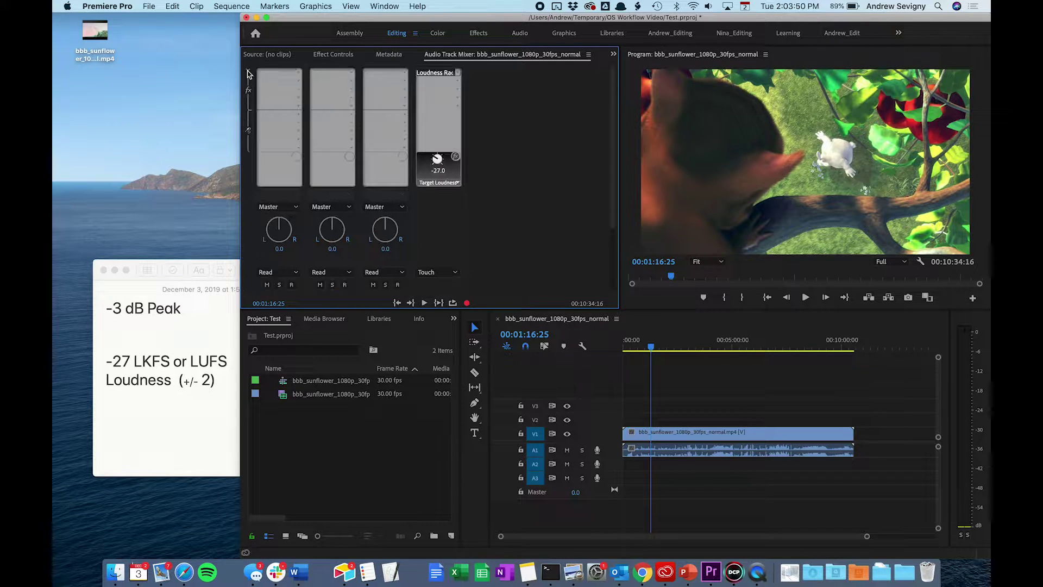
pyautogui.click(458, 72)
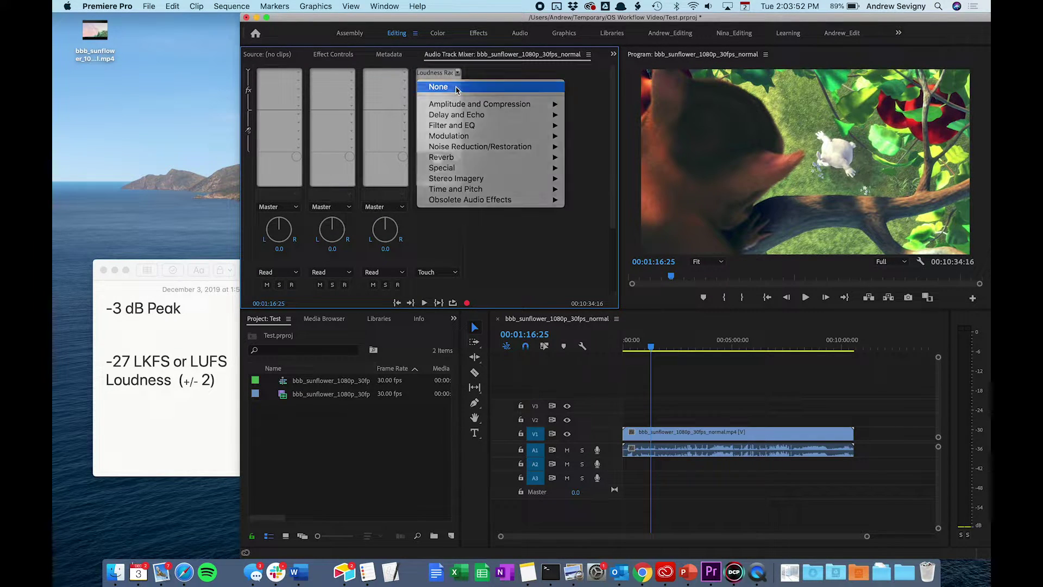
pyautogui.click(459, 86)
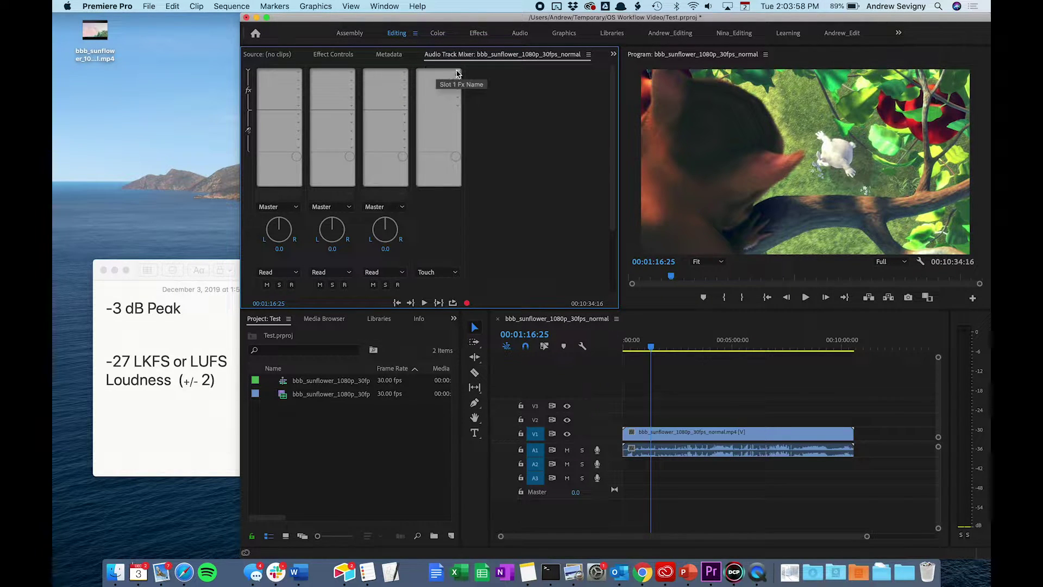
# Add a fresh Special > Loudness Radar to the Master track, showing a -24.0 target
pyautogui.click(430, 72)
pyautogui.moveTo(449, 167)
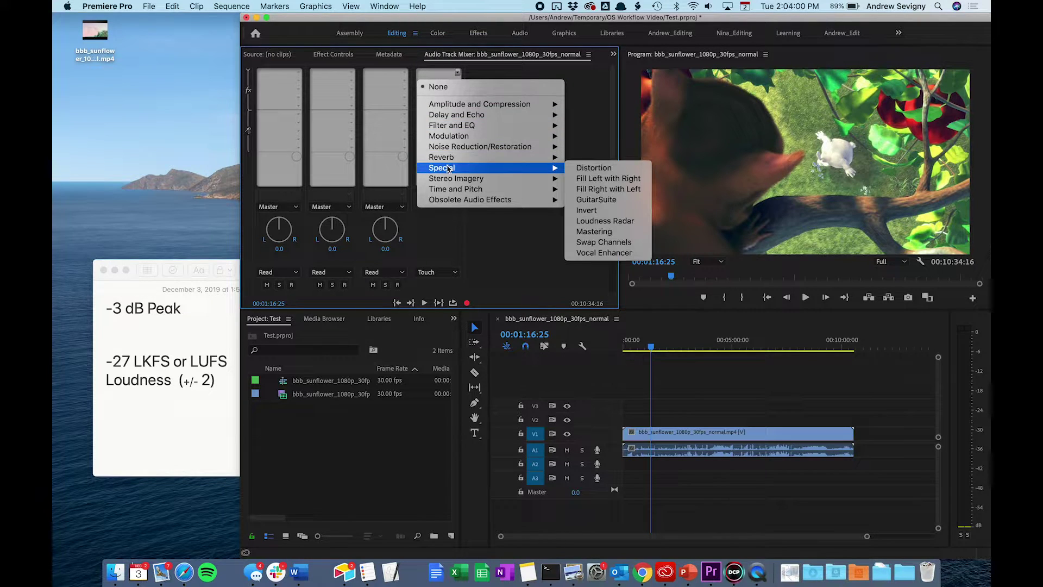
pyautogui.click(592, 223)
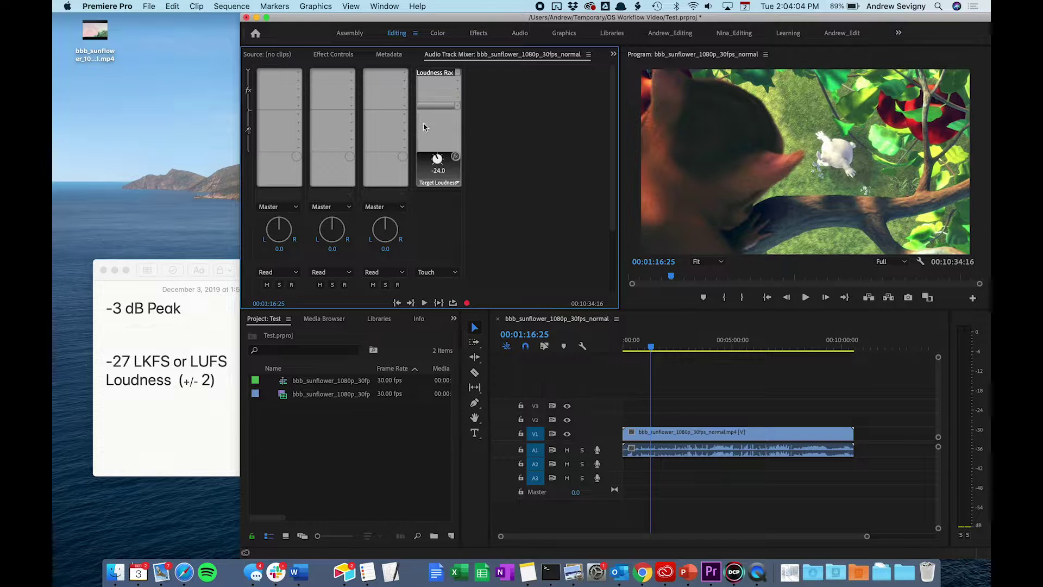
pyautogui.scroll(-3, 439, 196)
pyautogui.scroll(-4, 435, 207)
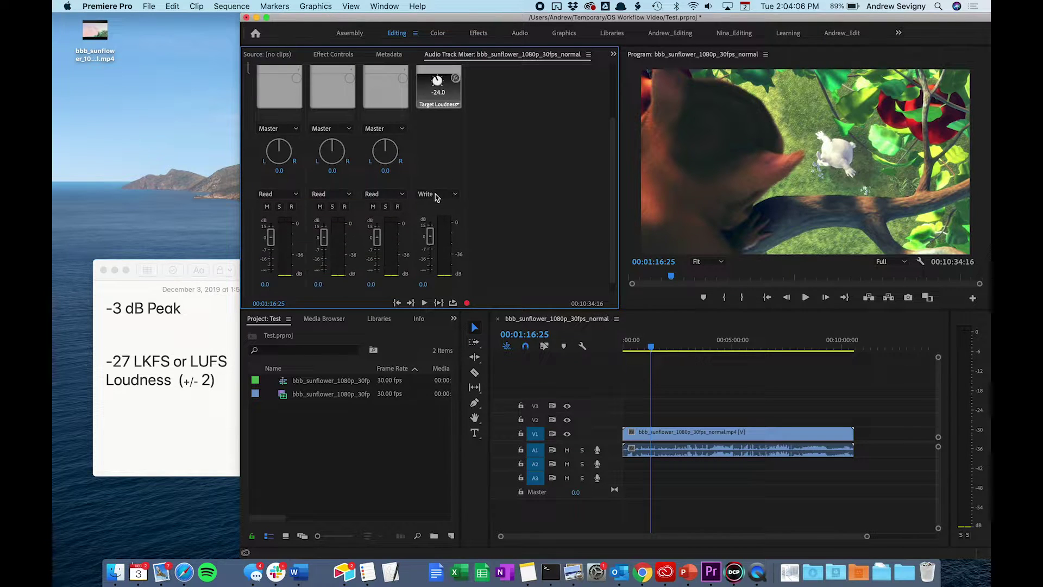
pyautogui.scroll(7, 434, 197)
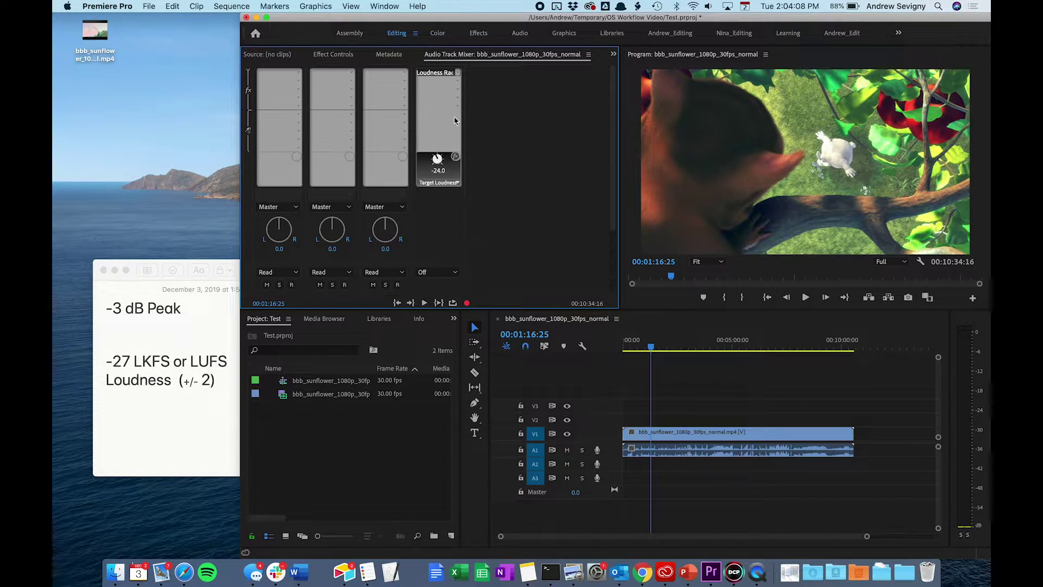
# Apply the Cinema preset to the Master track's Loudness Radar
pyautogui.doubleClick(435, 73)
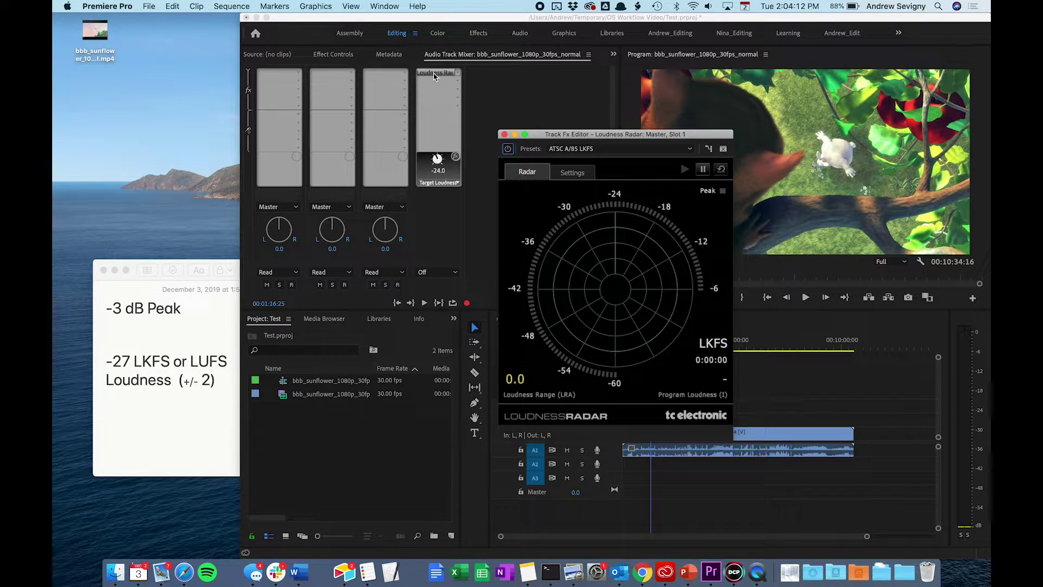
pyautogui.moveTo(586, 134); pyautogui.dragTo(385, 88)
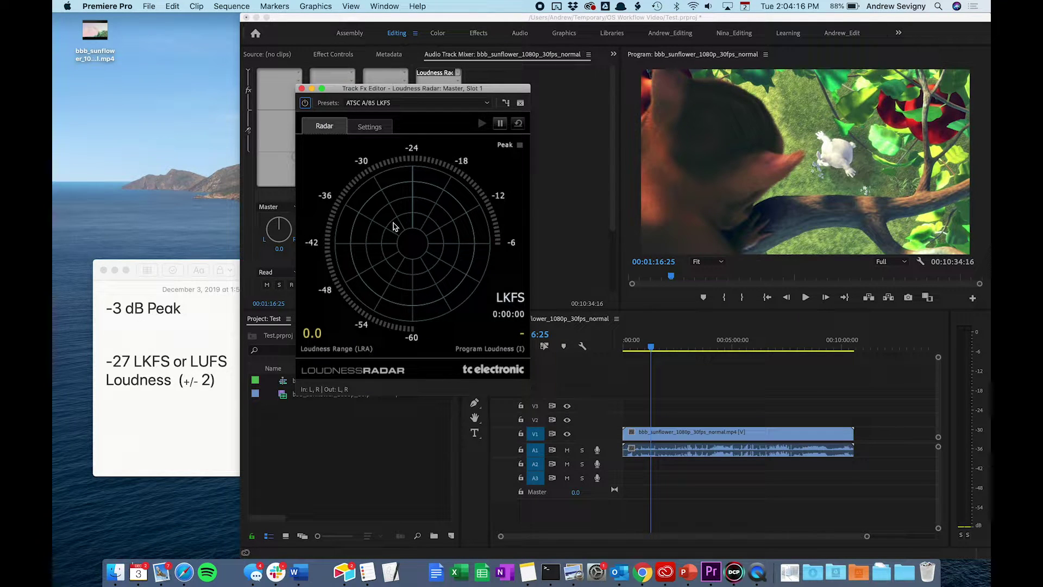
pyautogui.click(367, 103)
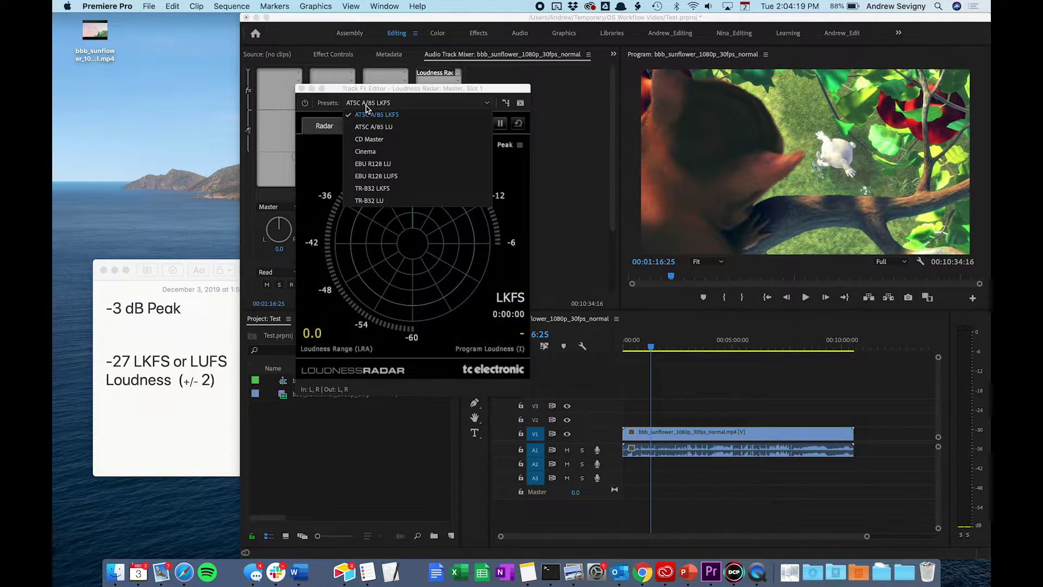
pyautogui.click(373, 154)
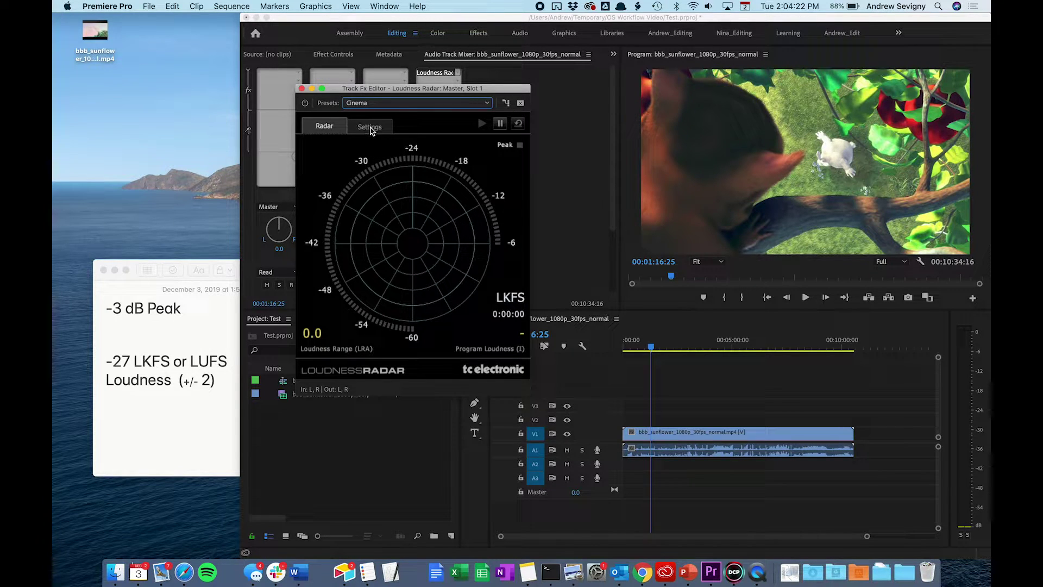
# Set Target Loudness to -27.0 LKFS and Peak Indicator to -3.0 dBTP, back on the radar
pyautogui.click(370, 128)
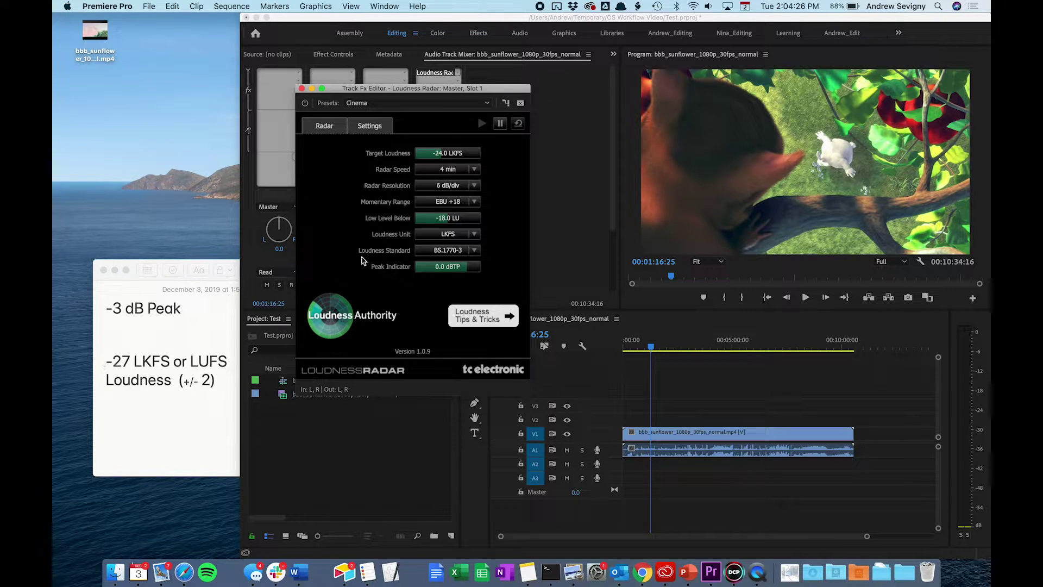
pyautogui.moveTo(440, 156); pyautogui.dragTo(435, 158)
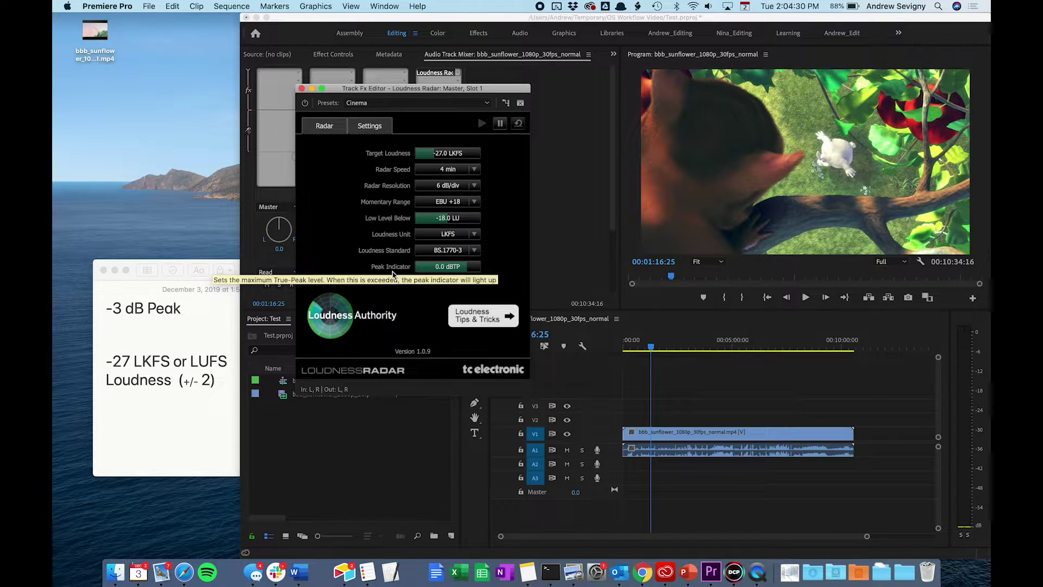
pyautogui.moveTo(467, 274); pyautogui.dragTo(452, 278)
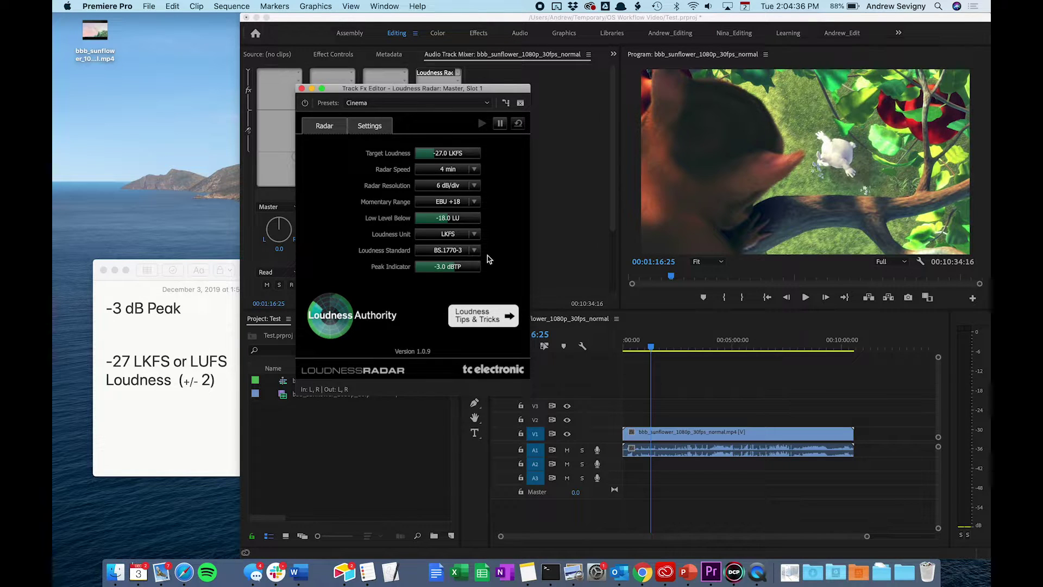
pyautogui.click(325, 126)
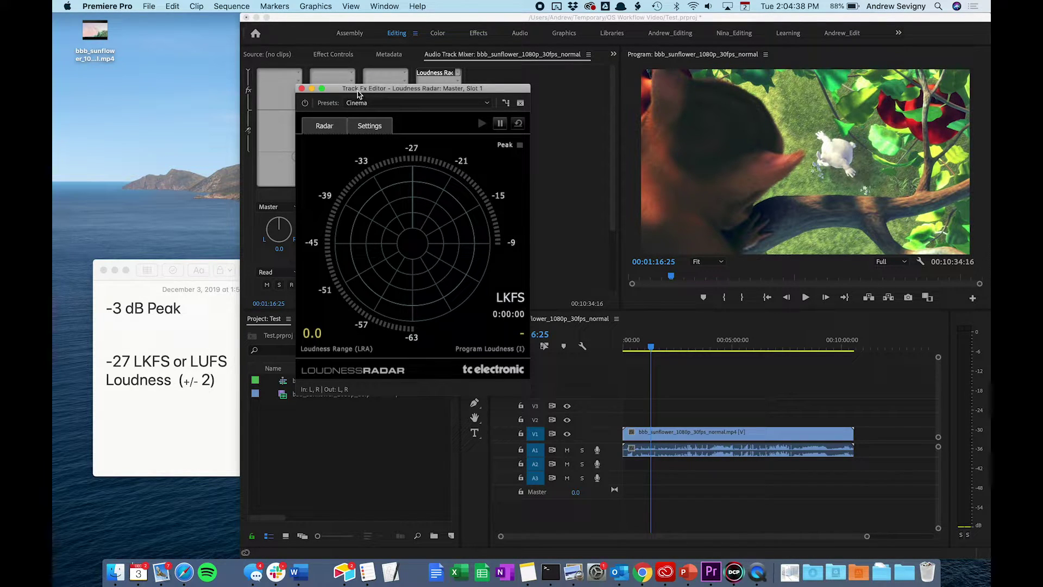
# Meter the film's opening 24 seconds on the radar, reading -20.7 LKFS and 19.3 LRA
pyautogui.moveTo(358, 91); pyautogui.dragTo(342, 67)
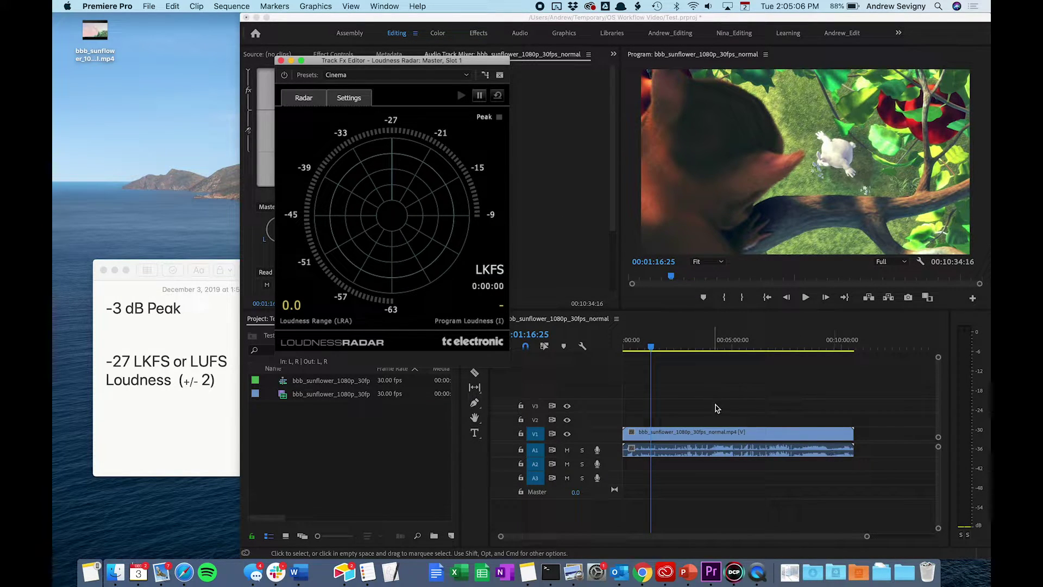
pyautogui.moveTo(657, 354); pyautogui.dragTo(626, 349)
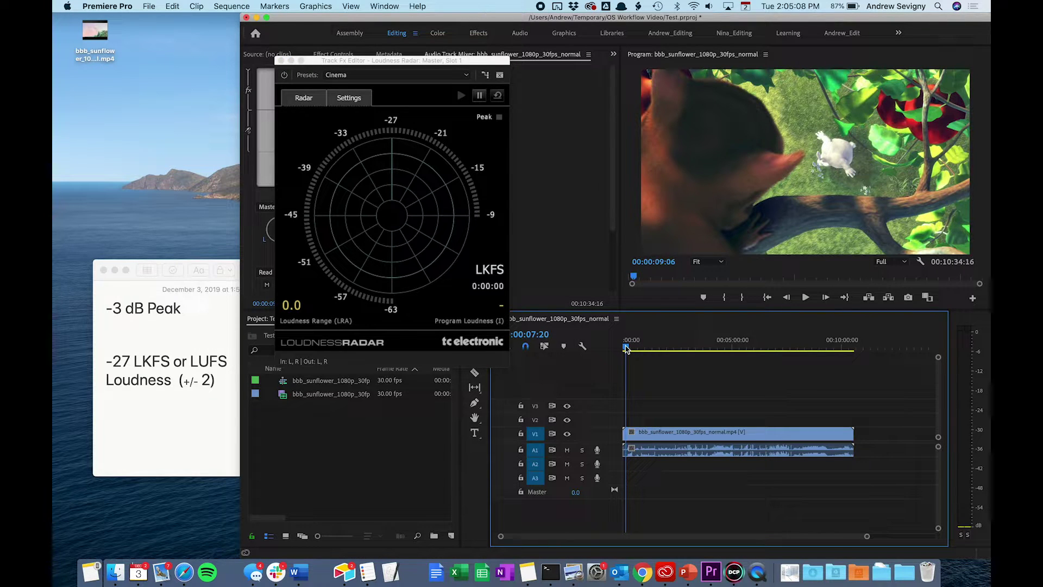
pyautogui.press('space')
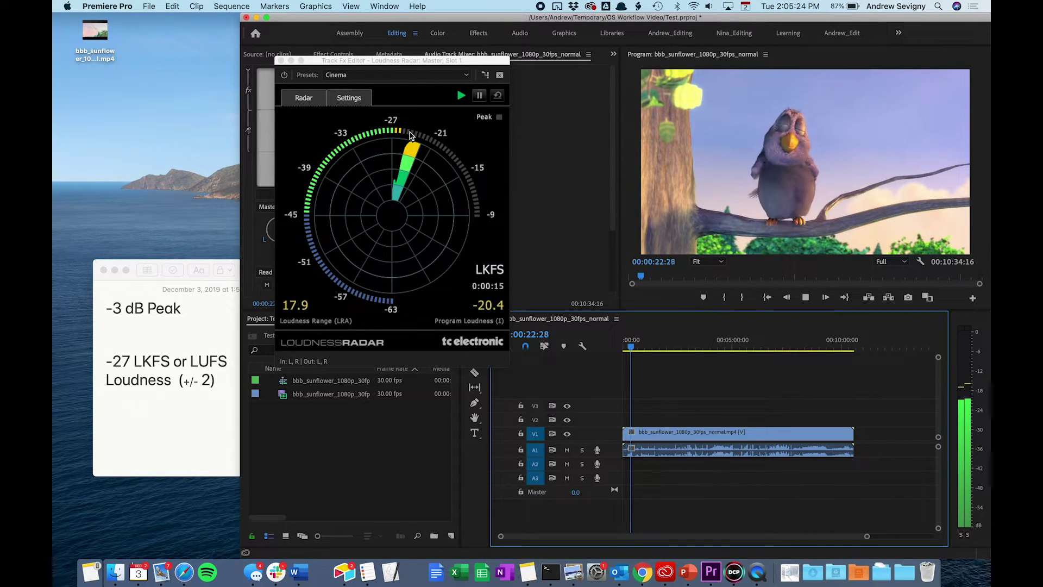
pyautogui.press('space')
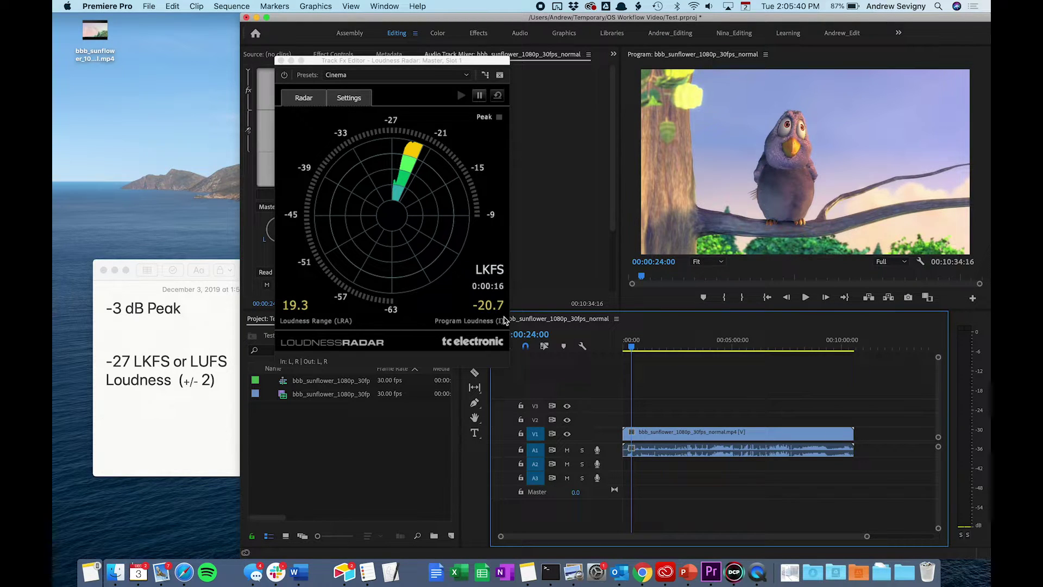
pyautogui.click(726, 575)
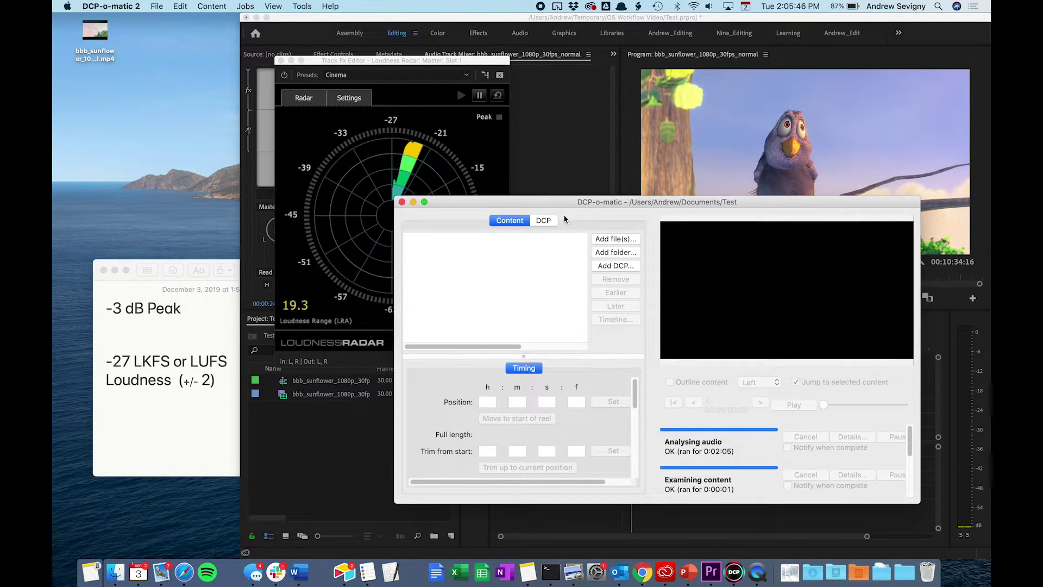
# Add bbb_sunflower_1080p_30fps_normal.mp4 as content in DCP-o-matic
pyautogui.click(616, 239)
pyautogui.moveTo(95, 31); pyautogui.dragTo(489, 214)
pyautogui.click(717, 326)
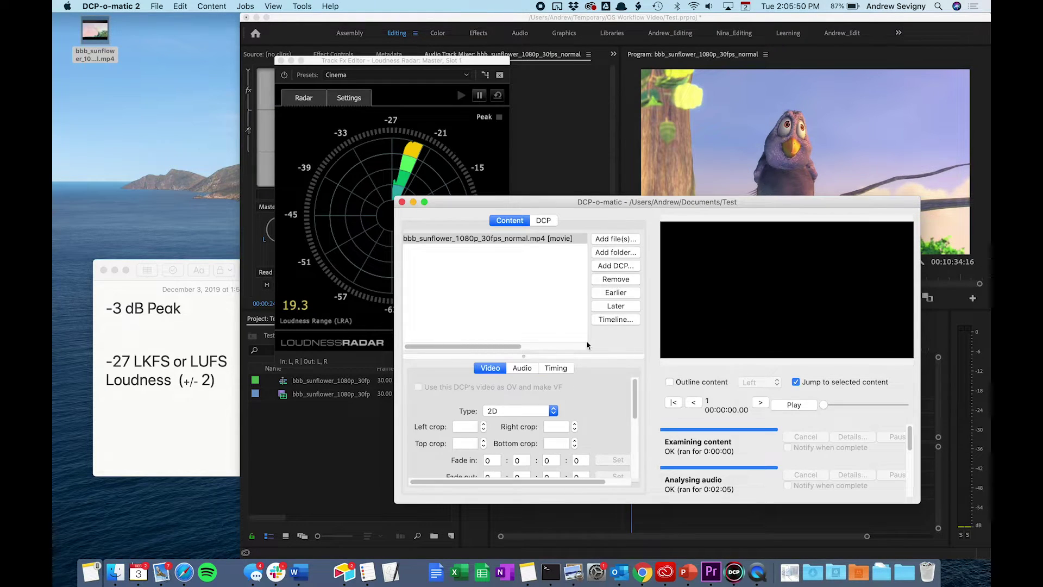
# Show the movie's audio level graph: -18.72 LUFS integrated, 0.78dB true peak, 22.18 LU range
pyautogui.click(463, 239)
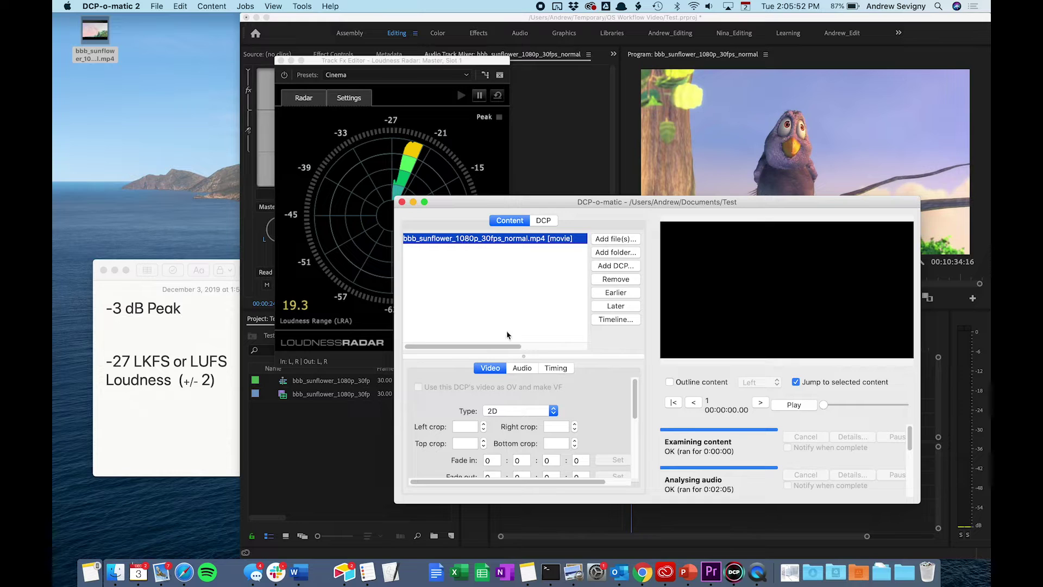
pyautogui.click(522, 368)
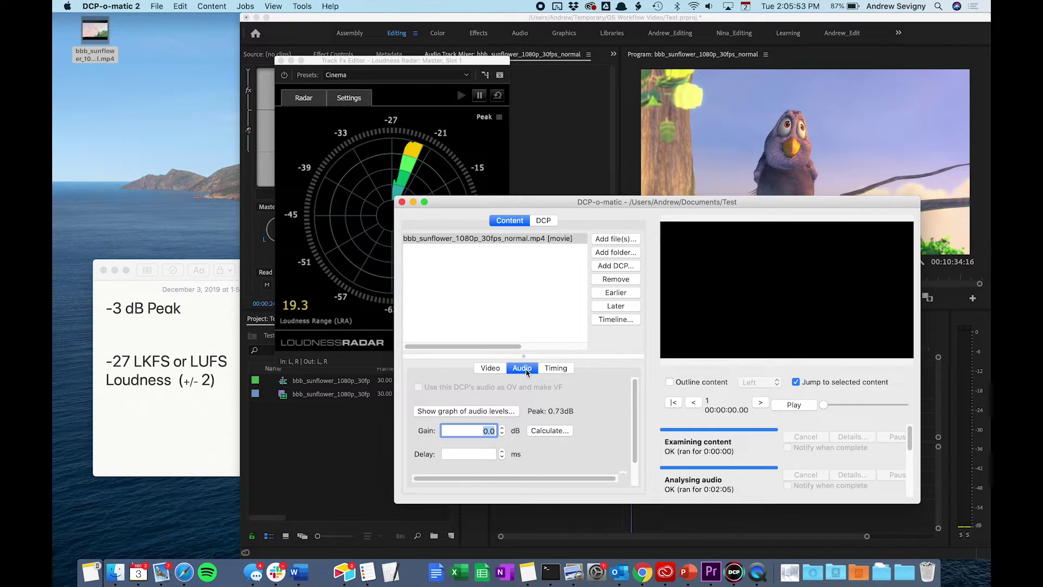
pyautogui.click(453, 415)
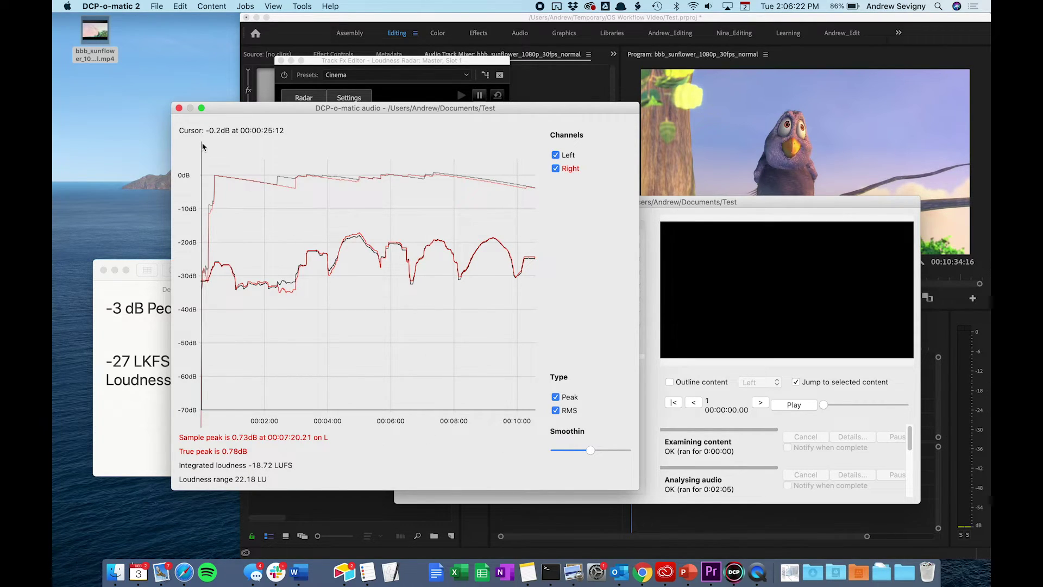
pyautogui.click(179, 109)
# Minimize DCP-o-matic to reveal Premiere Pro's Loudness Radar at -20.7 LKFS
pyautogui.click(413, 202)
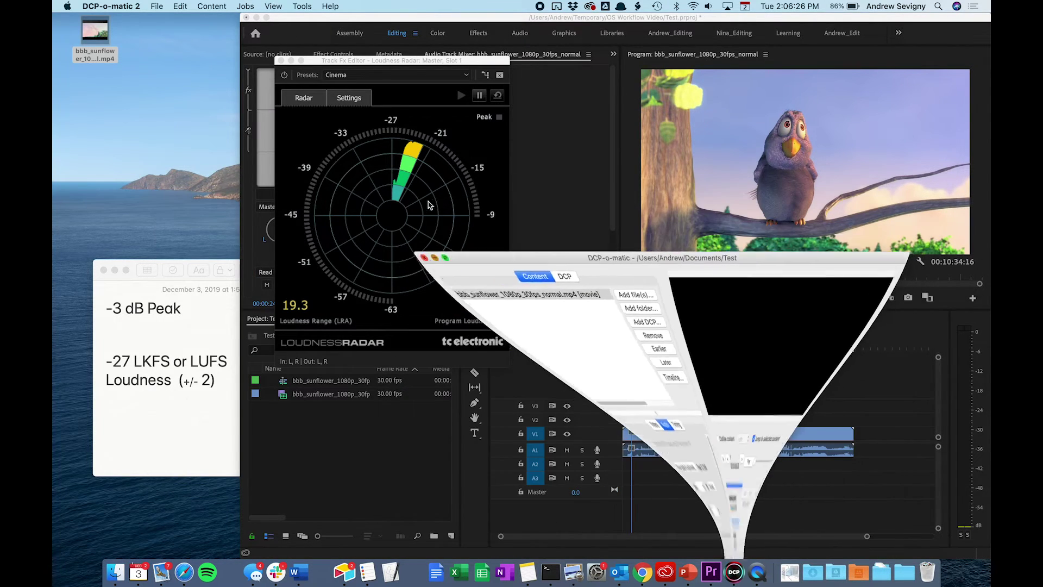